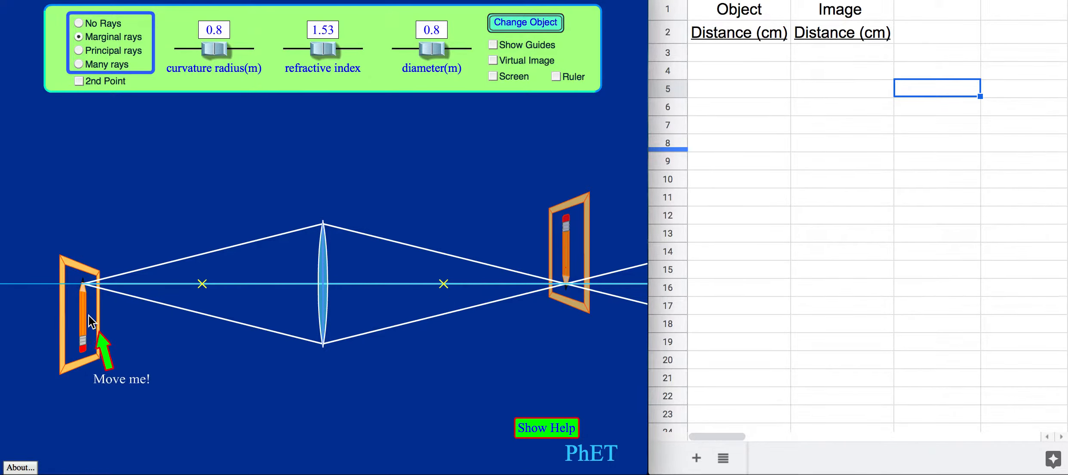
Step: Move the pencil farther from the lens so it straddles the axis, and compare no rays with marginal rays
left_click(84, 342)
mouse_move(85, 342)
left_mouse_down()
mouse_move(90, 313)
mouse_move(77, 349)
mouse_move(109, 346)
mouse_move(86, 249)
mouse_move(62, 279)
mouse_move(119, 303)
mouse_move(49, 305)
mouse_move(105, 302)
mouse_move(60, 305)
left_mouse_up()
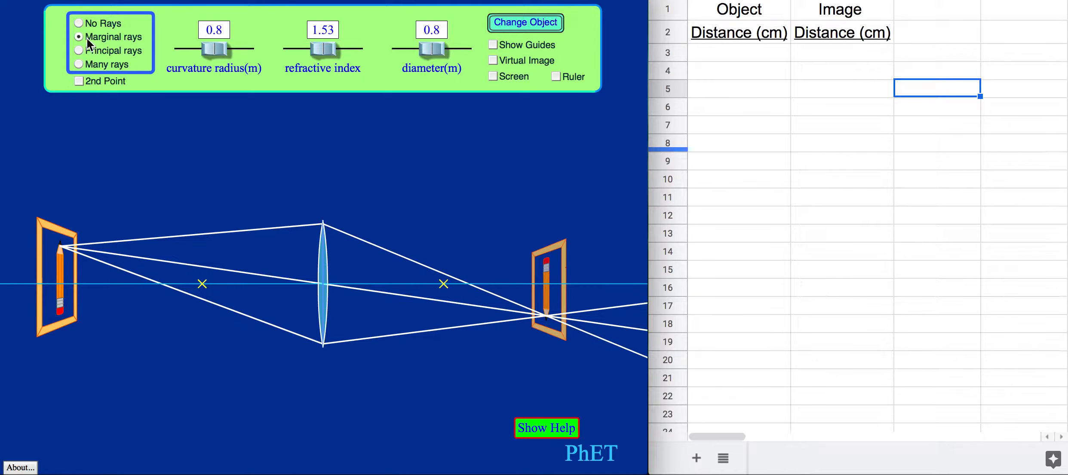
left_click(79, 23)
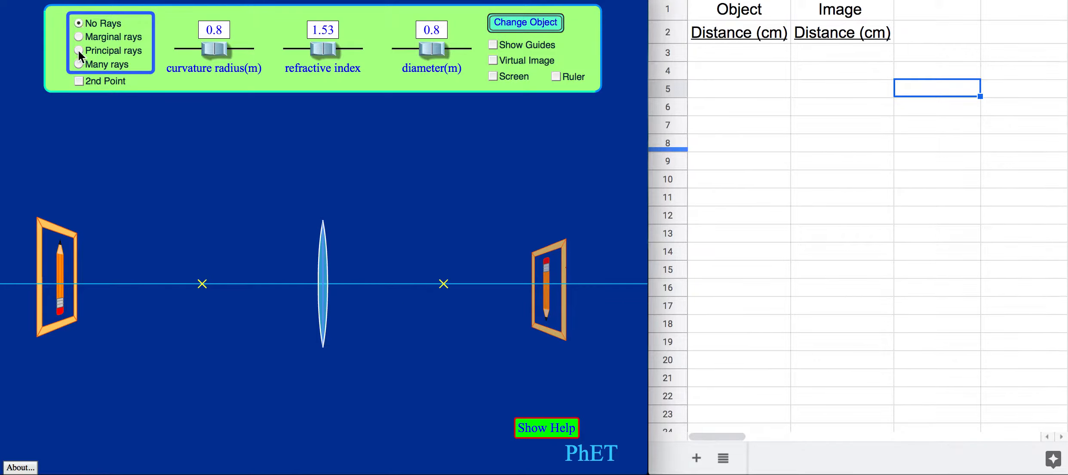
mouse_move(64, 315)
left_mouse_down()
mouse_move(138, 315)
mouse_move(38, 320)
mouse_move(109, 320)
mouse_move(60, 325)
left_mouse_up()
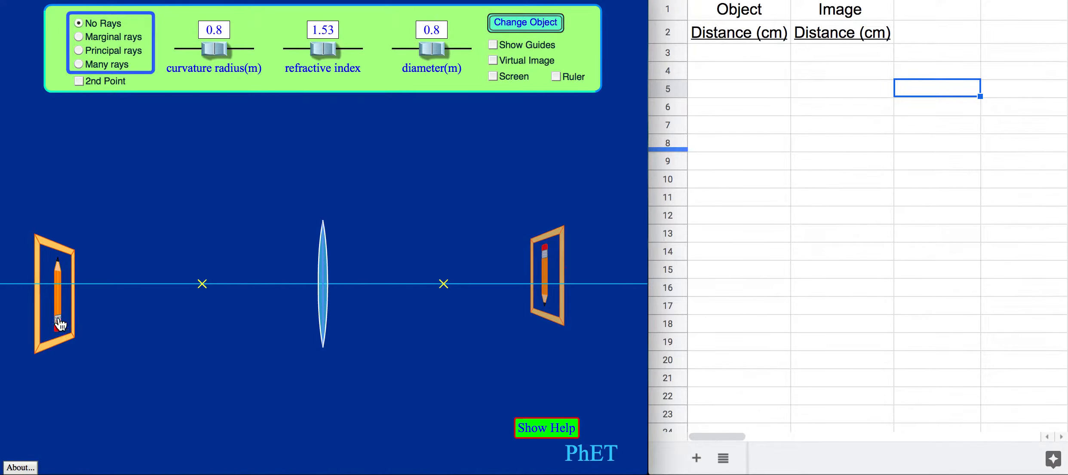
left_click(79, 37)
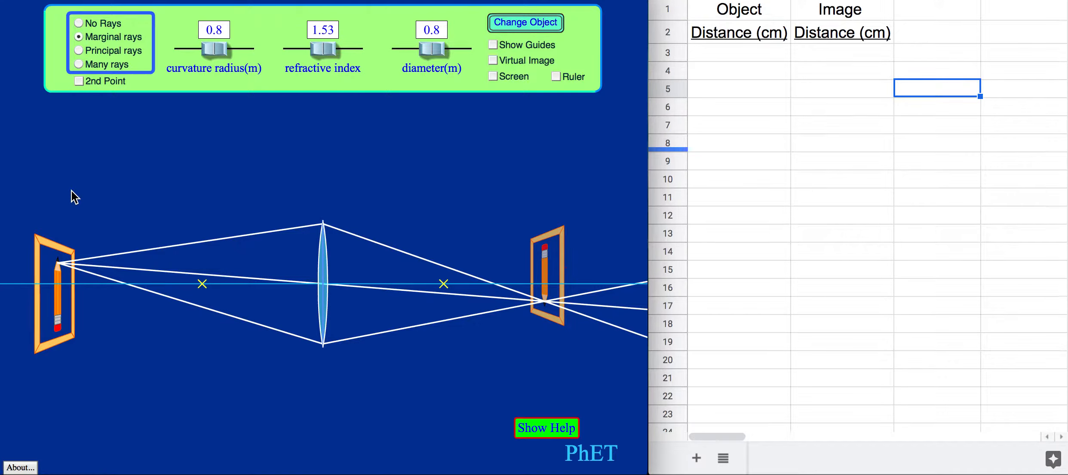
Step: Reposition the pencil while comparing the principal-ray and many-ray displays, and return to marginal rays
left_click_drag(58, 322, 56, 267)
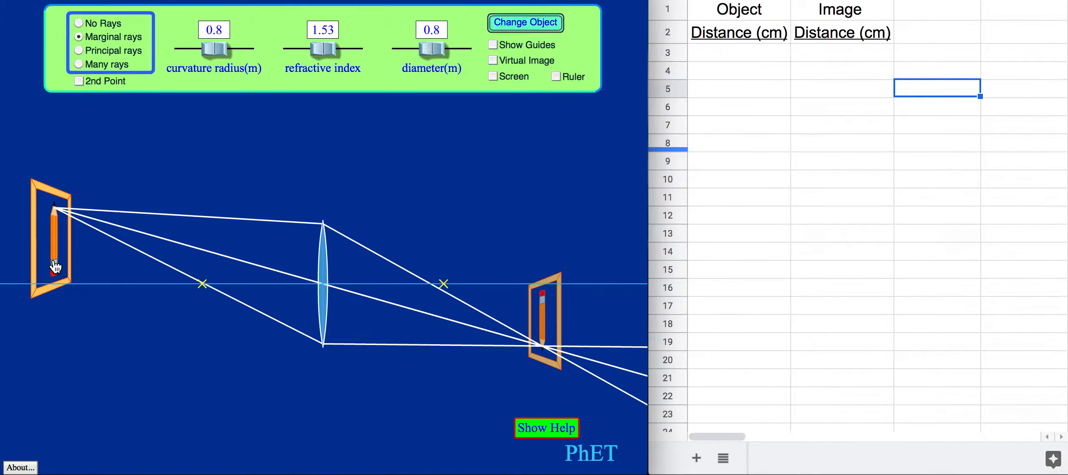
left_click(79, 49)
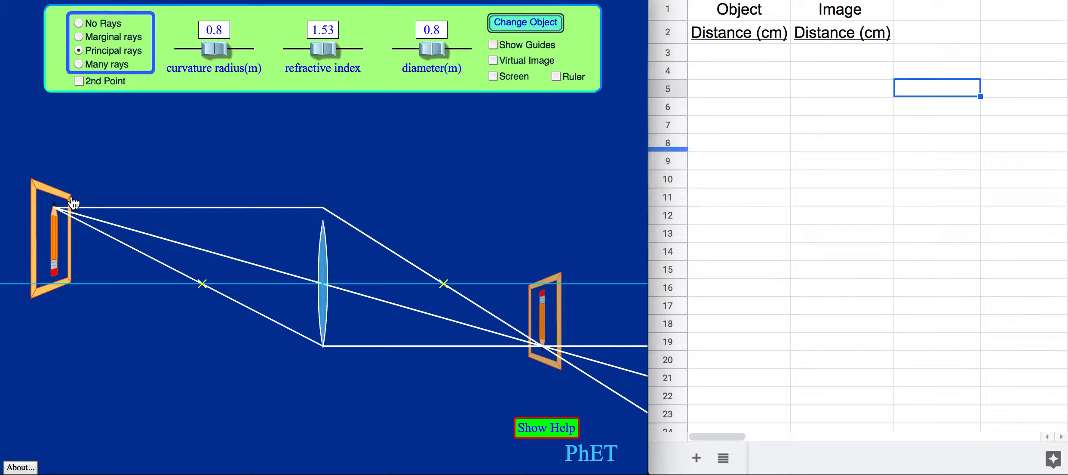
mouse_move(57, 251)
left_mouse_down()
mouse_move(61, 196)
mouse_move(65, 282)
left_mouse_up()
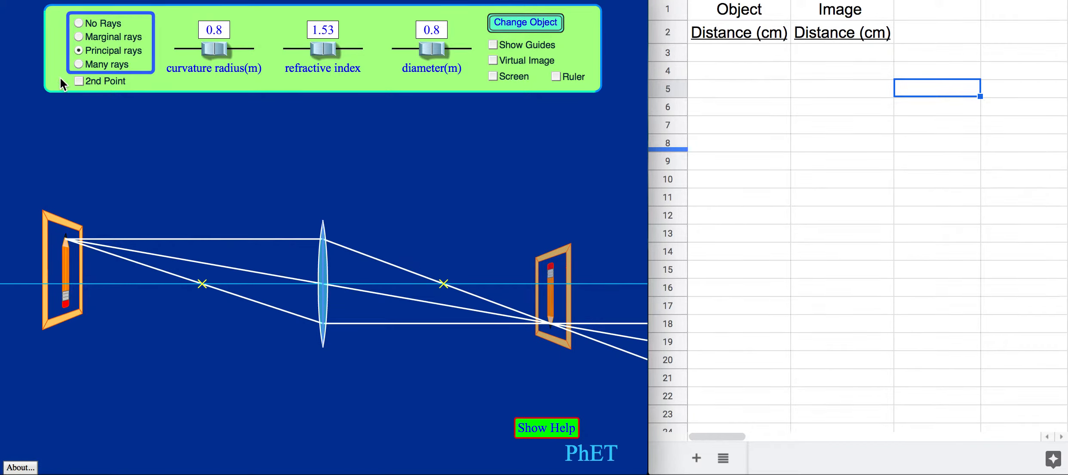
left_click(79, 64)
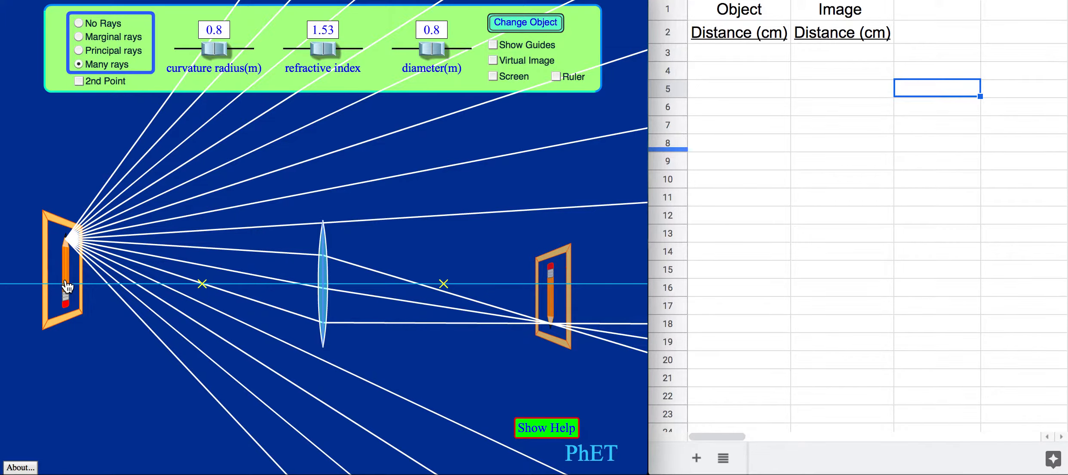
mouse_move(67, 286)
left_mouse_down()
mouse_move(77, 305)
mouse_move(85, 256)
mouse_move(102, 355)
mouse_move(88, 310)
mouse_move(81, 327)
mouse_move(68, 292)
left_mouse_up()
left_click(80, 36)
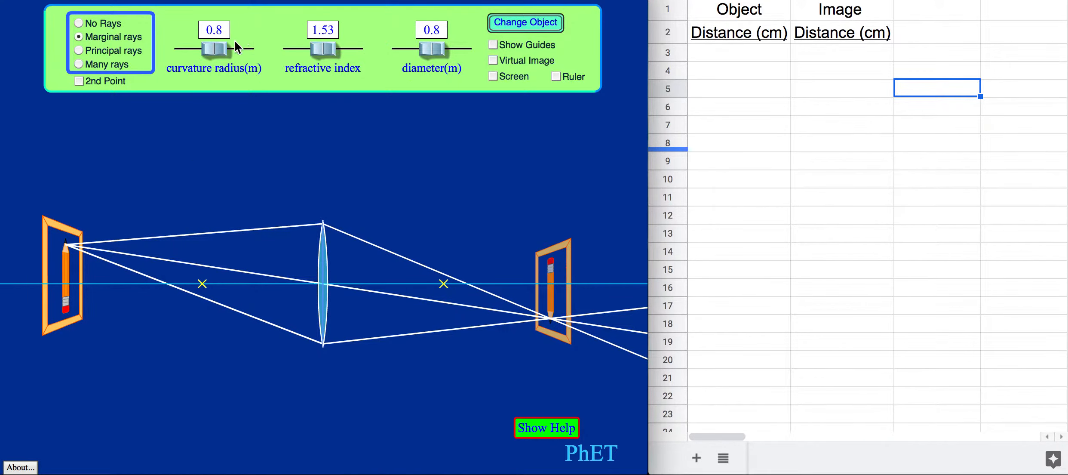
Step: Cycle the object through the star, smiley face and arrow, and return to the pencil
mouse_move(216, 51)
left_mouse_down()
mouse_move(231, 54)
mouse_move(171, 56)
mouse_move(244, 57)
mouse_move(185, 57)
mouse_move(216, 58)
left_mouse_up()
left_click(539, 27)
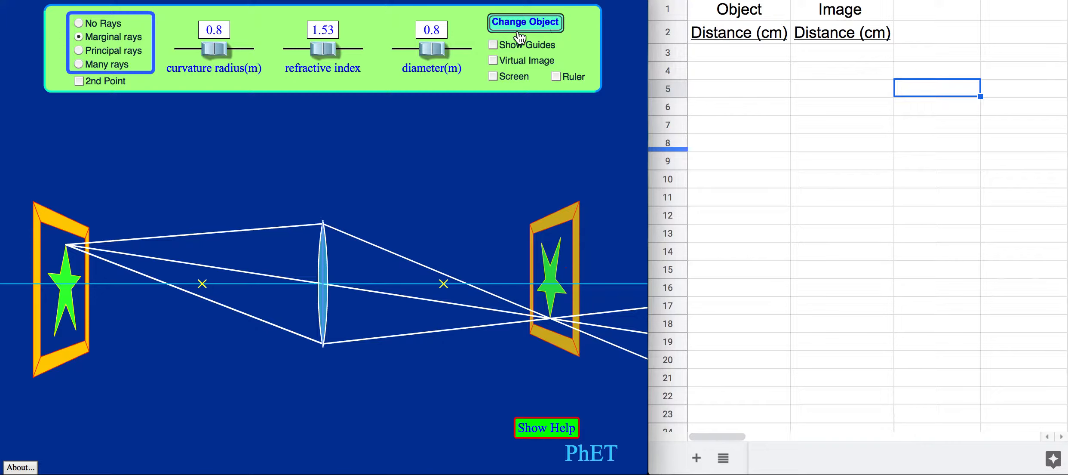
left_click(539, 27)
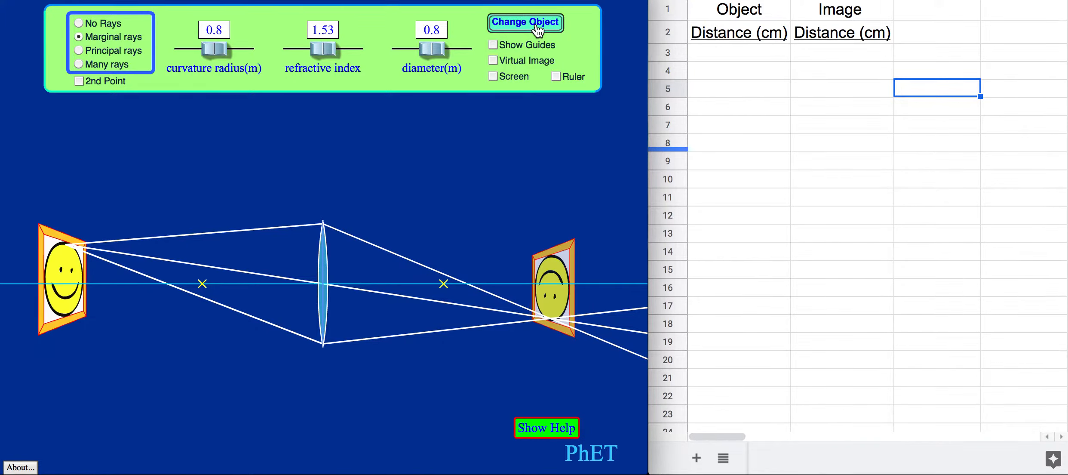
left_click(538, 27)
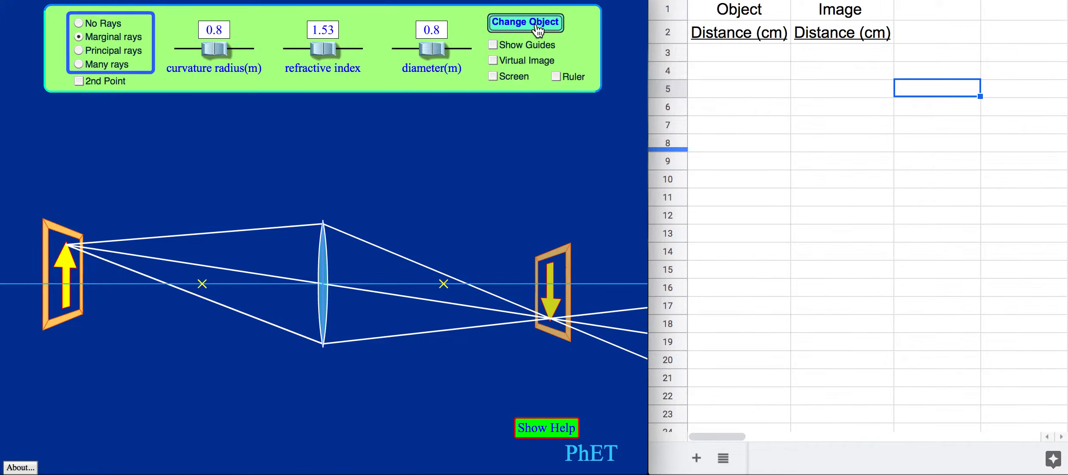
left_click(538, 27)
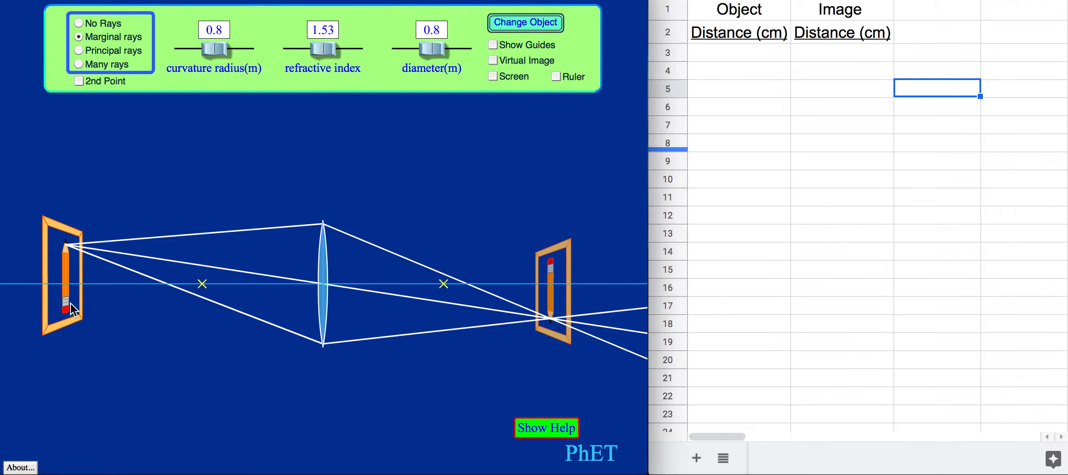
Step: Stand the pencil's base on the optical axis and move it toward the lens, past the near focal point
left_click_drag(69, 302, 78, 272)
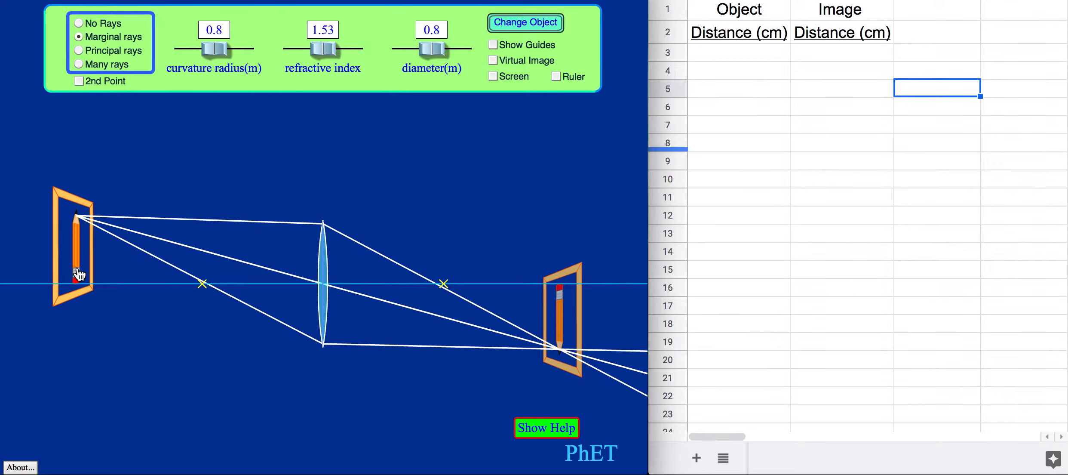
left_click_drag(79, 273, 102, 273)
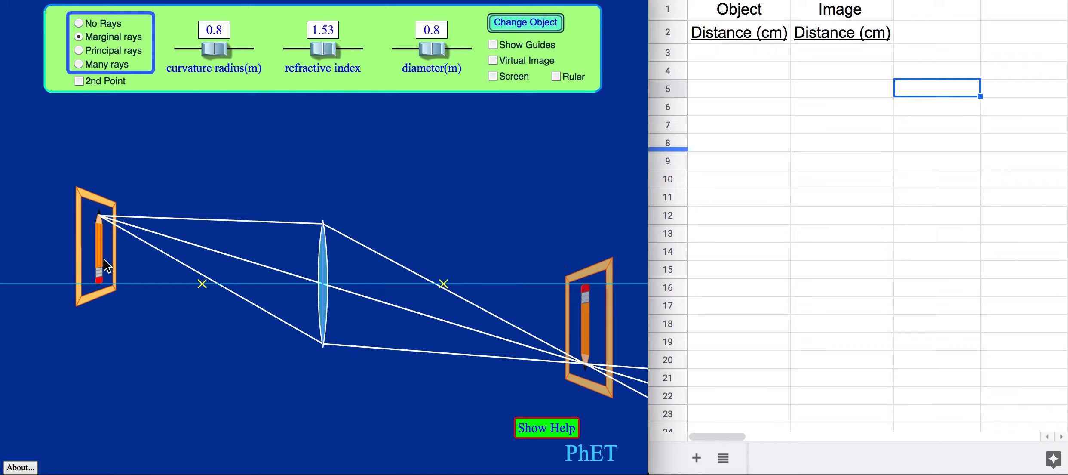
left_click_drag(102, 268, 121, 267)
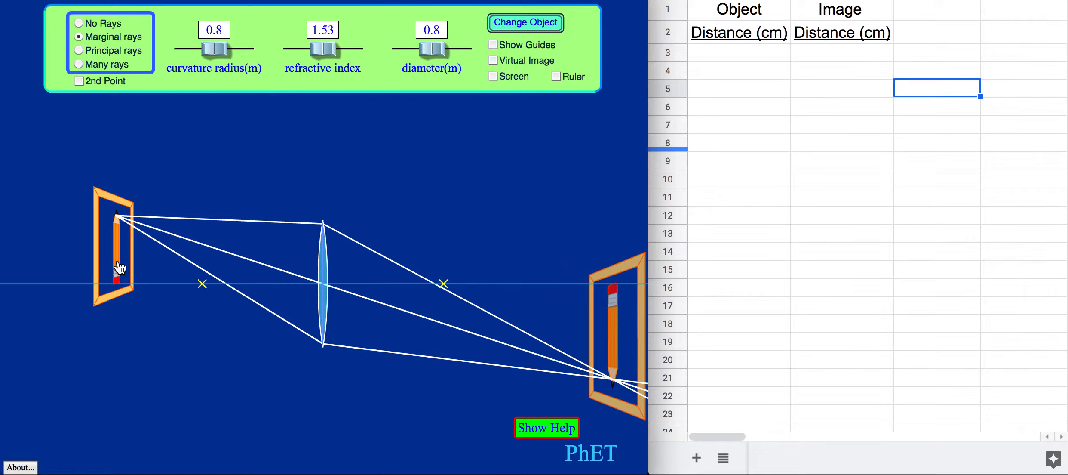
left_click_drag(120, 267, 254, 269)
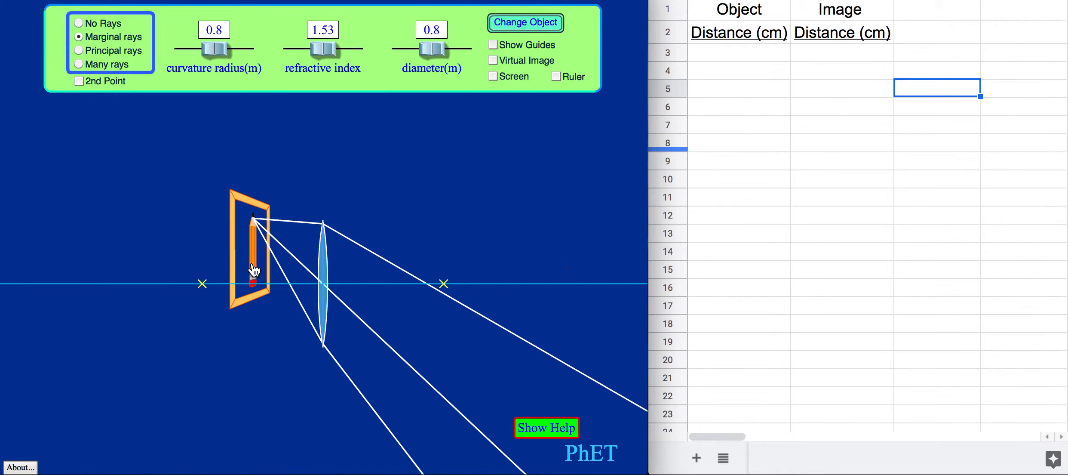
Step: Turn on the virtual image and move the pencil away from the lens to the far edge of the scene
left_click(493, 60)
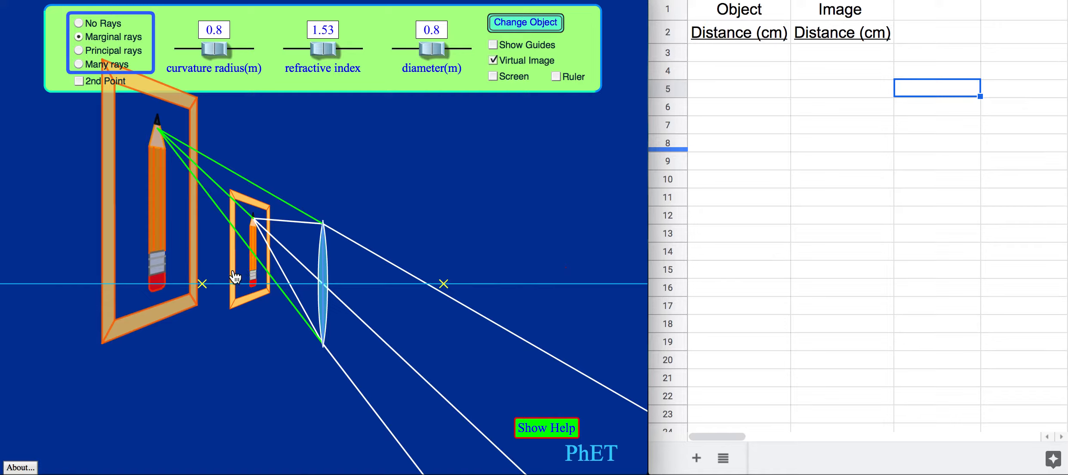
left_click_drag(235, 277, 221, 276)
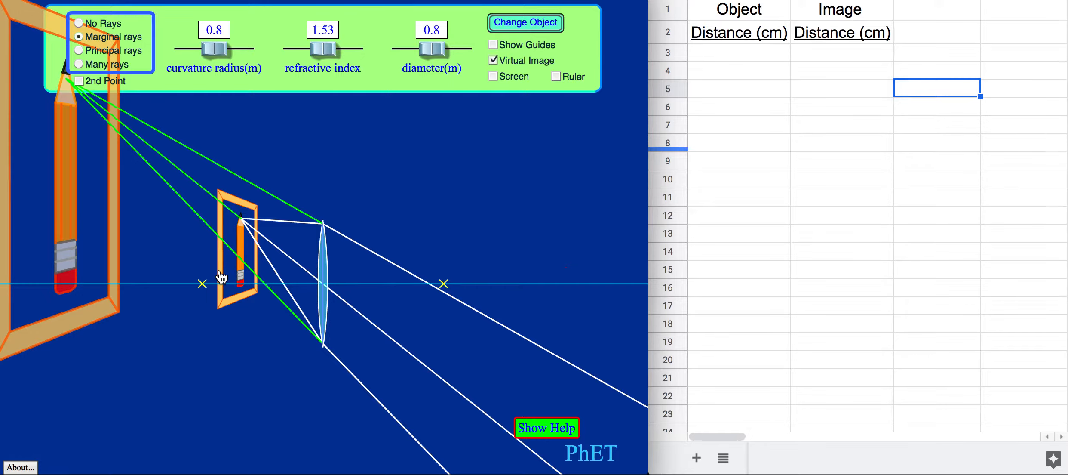
left_click_drag(222, 277, 66, 269)
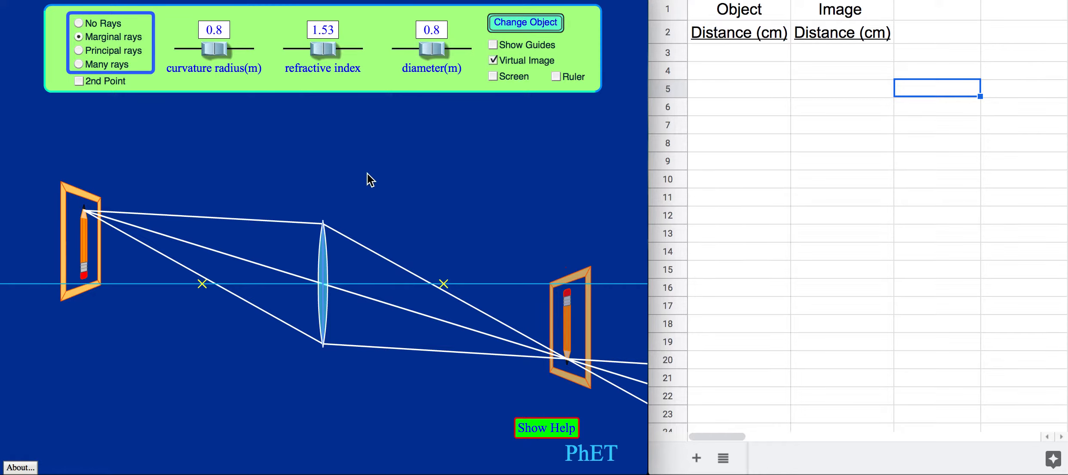
left_click_drag(86, 270, 27, 274)
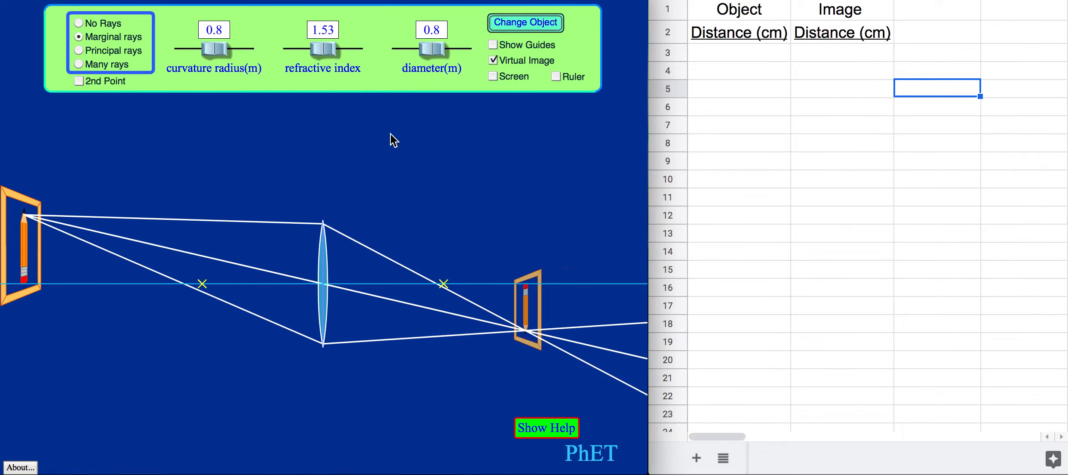
Step: Show the ruler, measure from the pencil to the lens along the axis, and record 186 as the first object distance
left_click(557, 75)
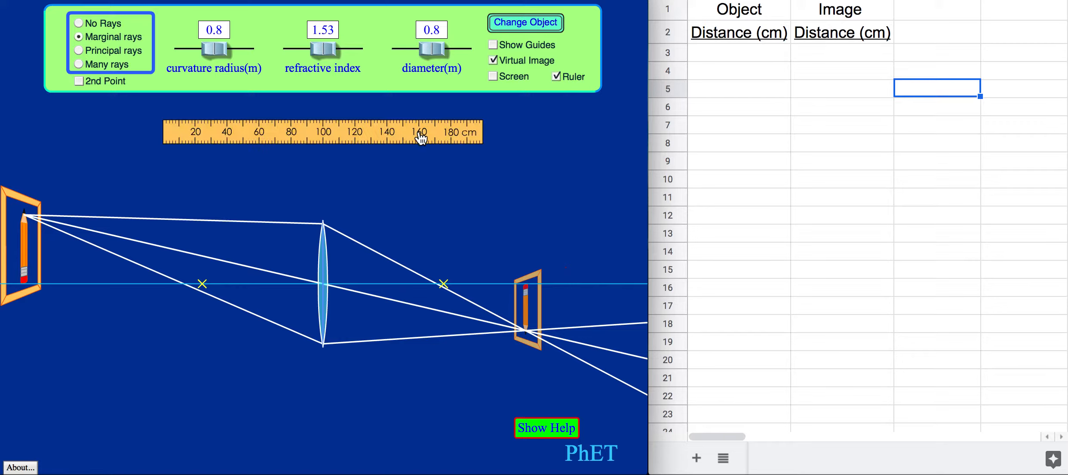
left_click_drag(420, 138, 283, 301)
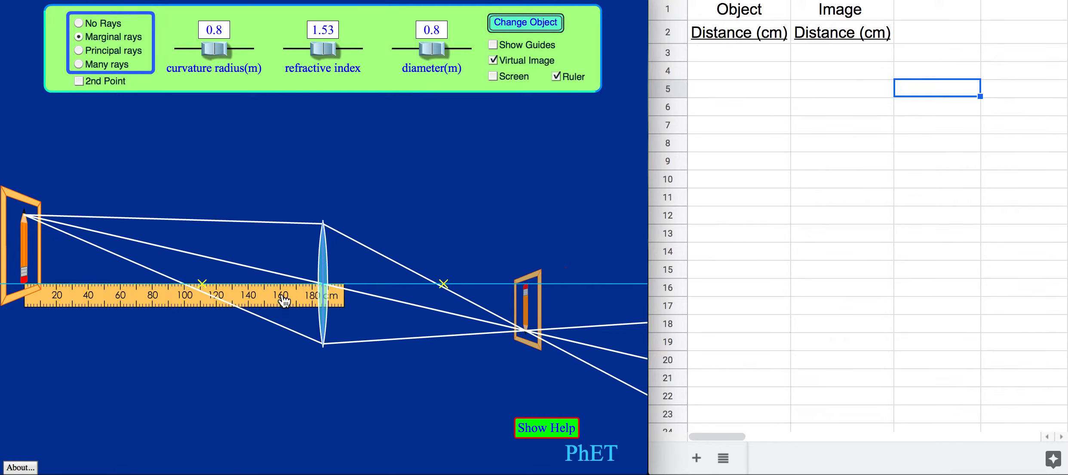
left_click_drag(284, 301, 283, 304)
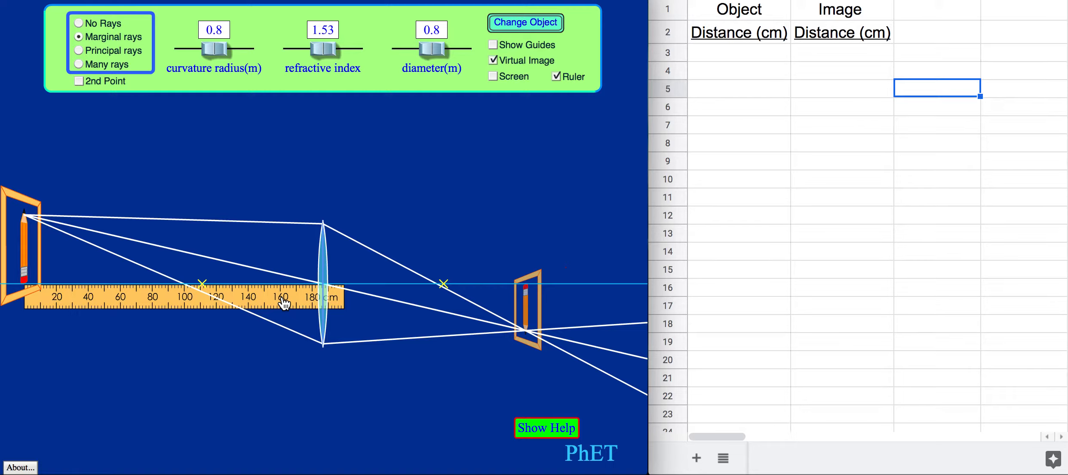
left_click(728, 55)
type("186")
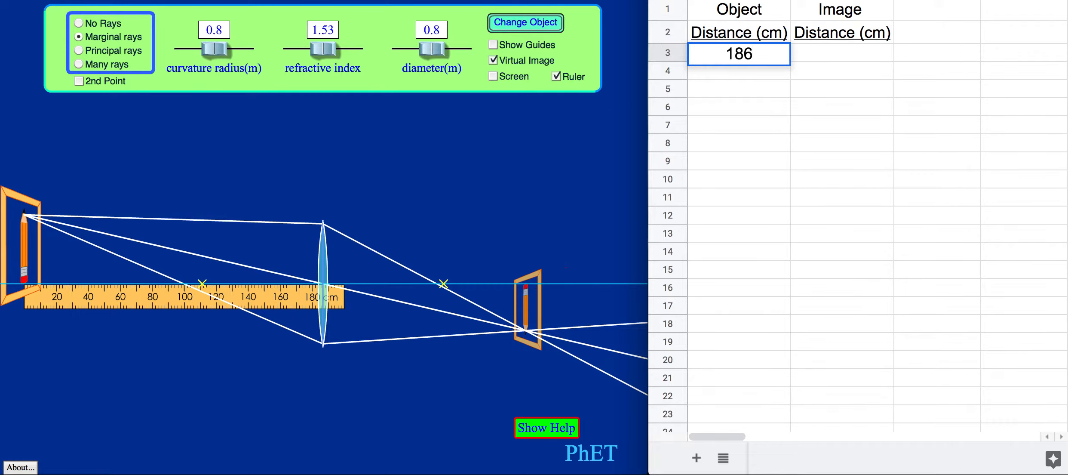
key("Return")
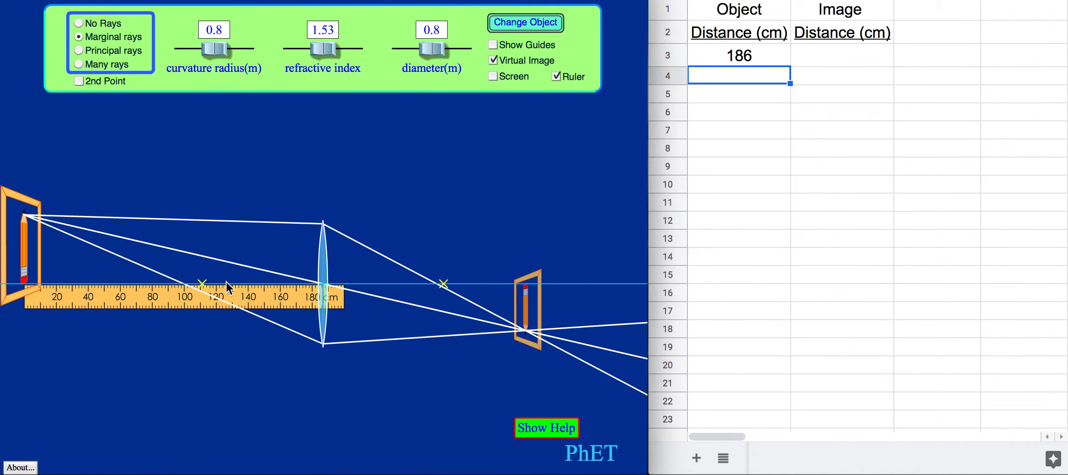
Step: Measure from the lens to the pencil's image with the ruler and record 126 as the first image distance
left_click_drag(147, 298, 447, 296)
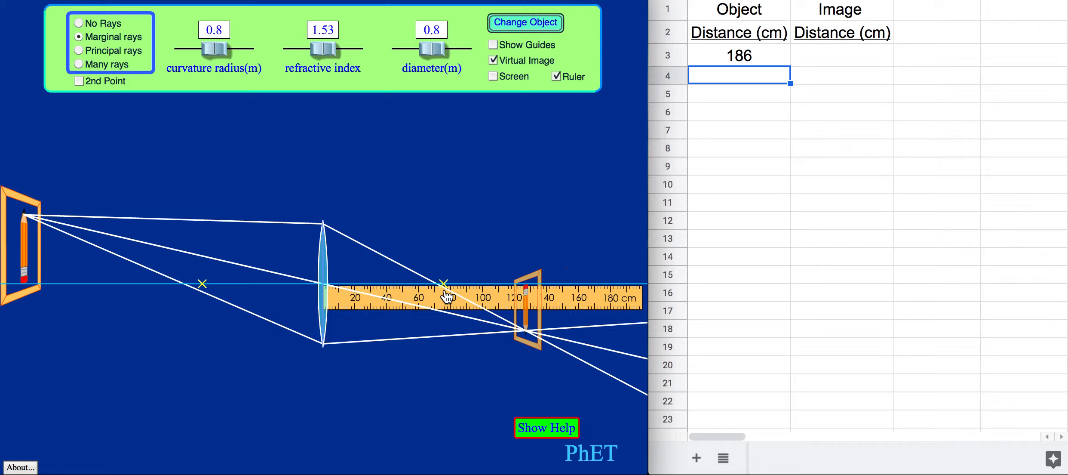
left_click_drag(447, 296, 448, 294)
left_click(835, 51)
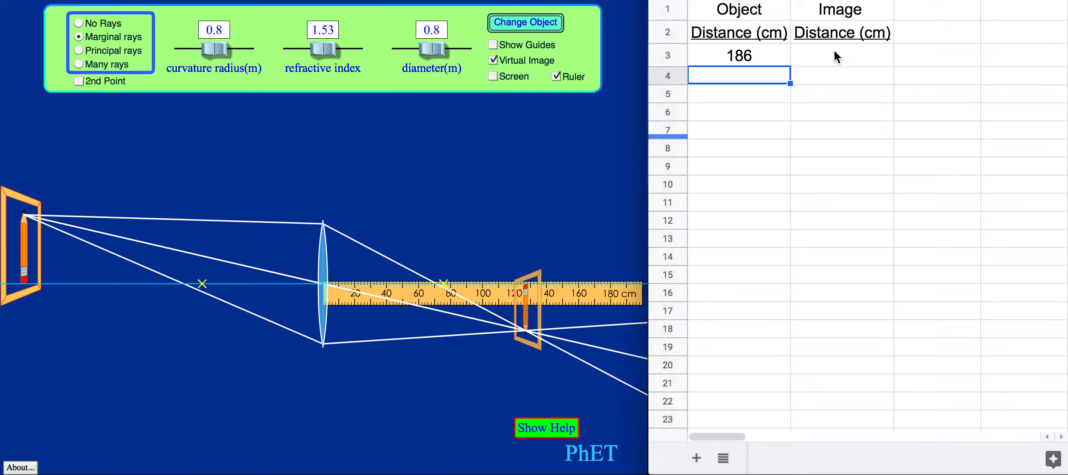
left_click(835, 52)
type("12")
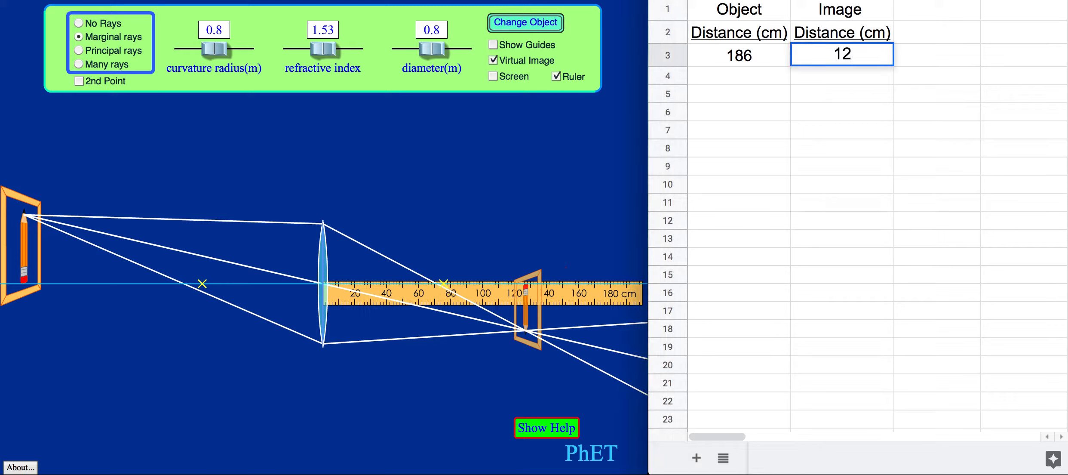
type("6")
key("Return")
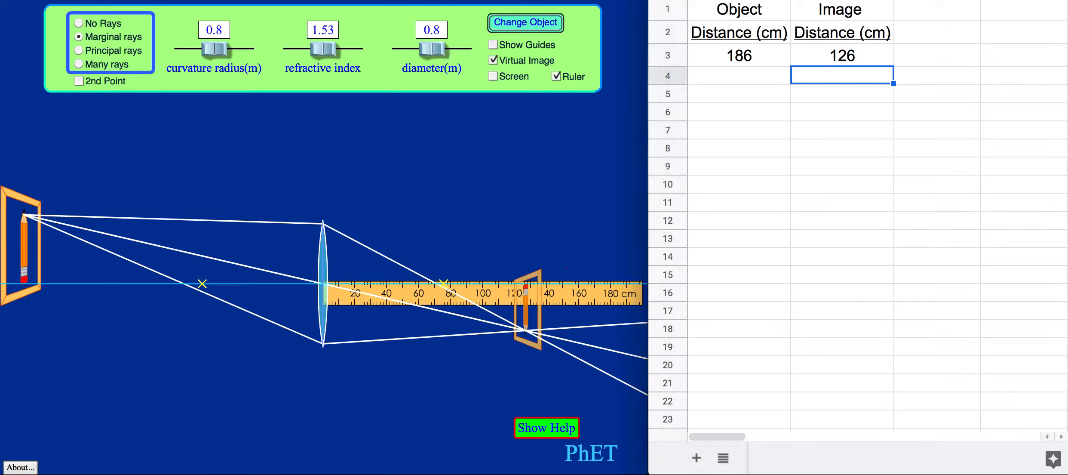
Step: Move the pencil slightly closer to the lens, measure its distance with the ruler, and record 170 as the second object distance
left_click(490, 285)
left_click_drag(447, 293, 279, 322)
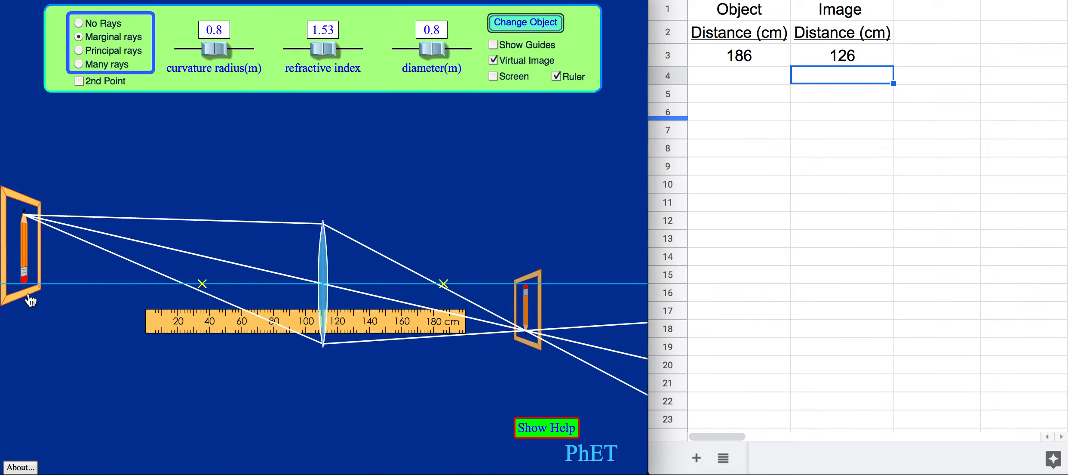
left_click_drag(27, 297, 56, 298)
left_click_drag(222, 332, 134, 311)
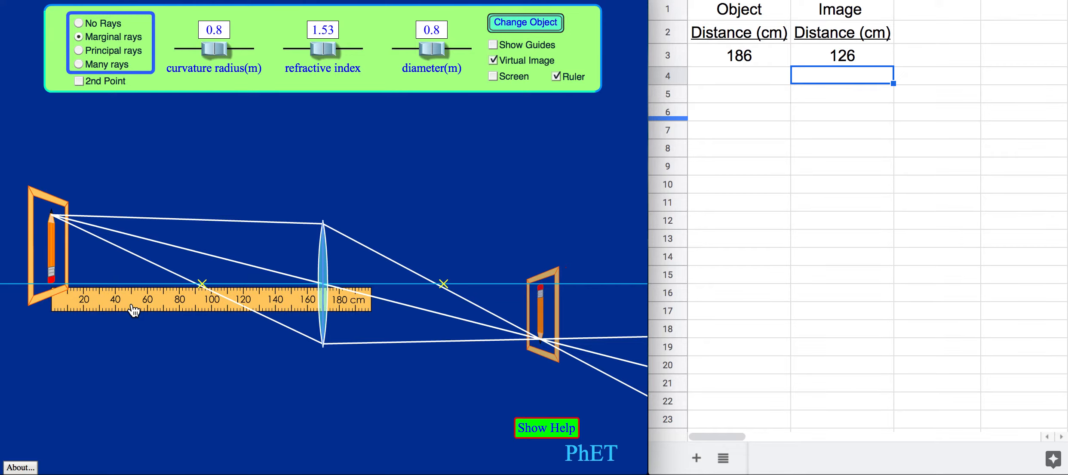
double_click(733, 76)
type("170")
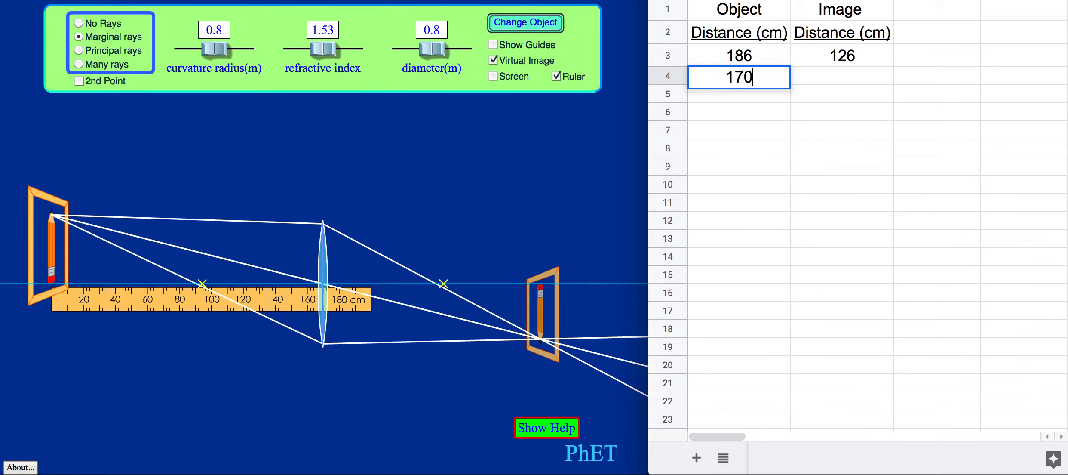
key("Return")
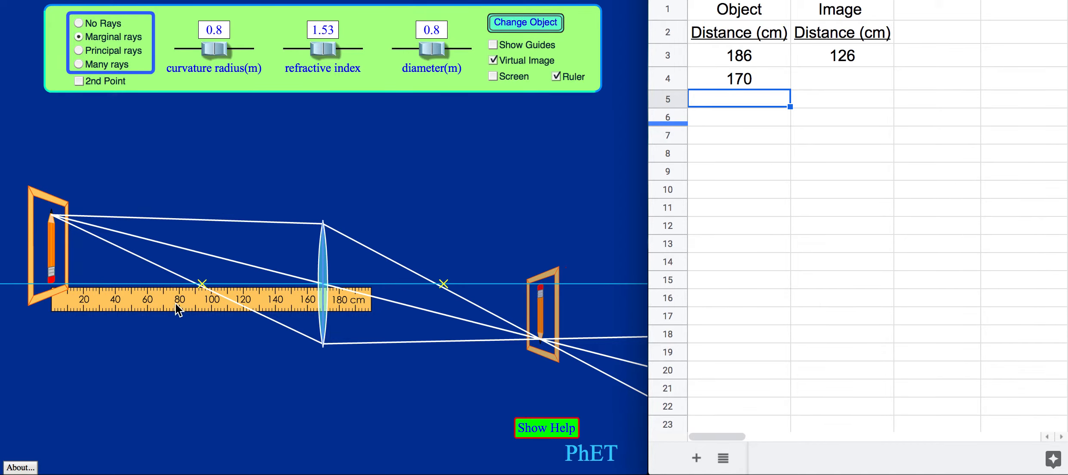
Step: Measure from the lens to the pencil's image with the ruler and record 135 as the second image distance
left_click_drag(196, 303, 462, 298)
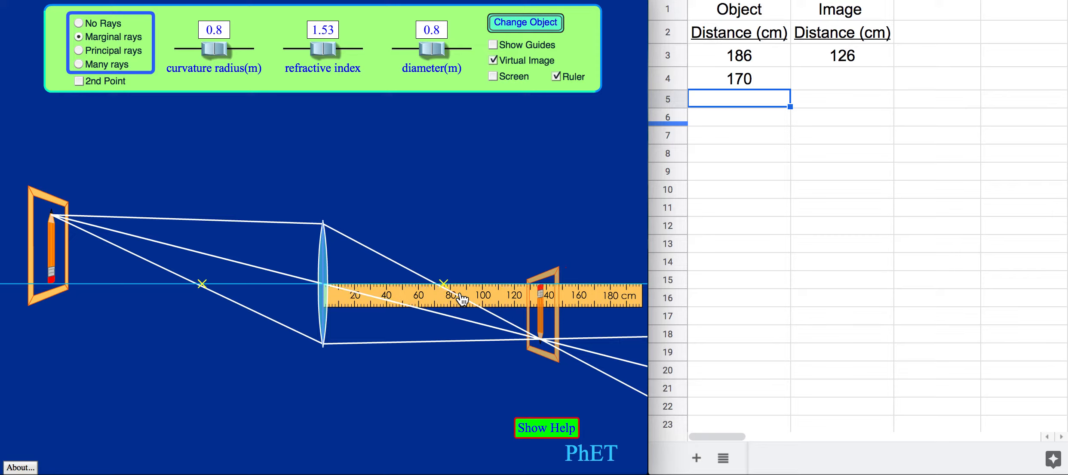
left_click(830, 81)
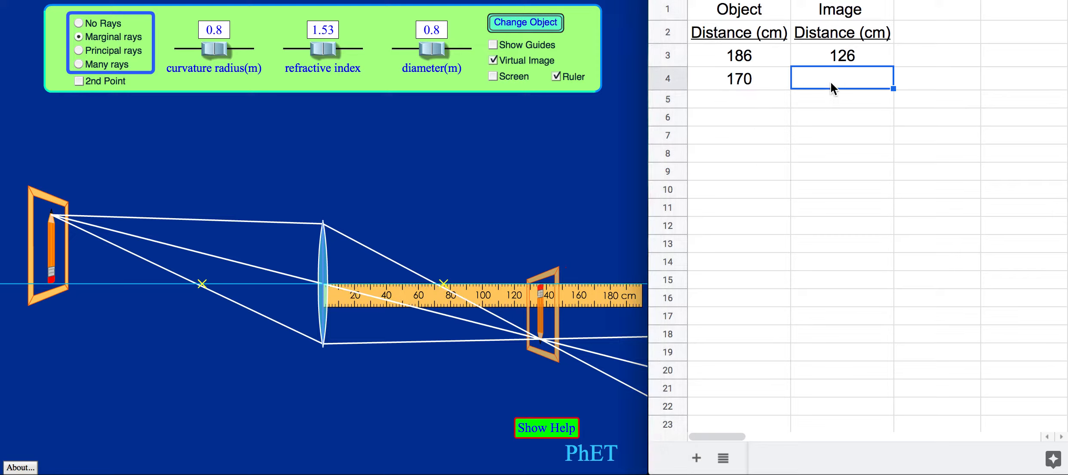
type("135")
key("Return")
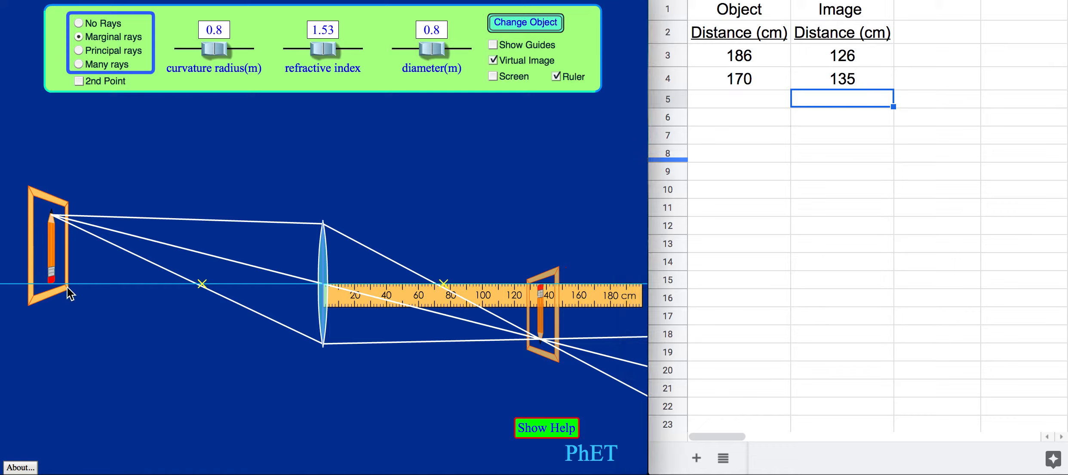
Step: Move the pencil closer to the lens, measure its distance with the ruler, and record 152 as the third object distance
left_click_drag(49, 292, 79, 299)
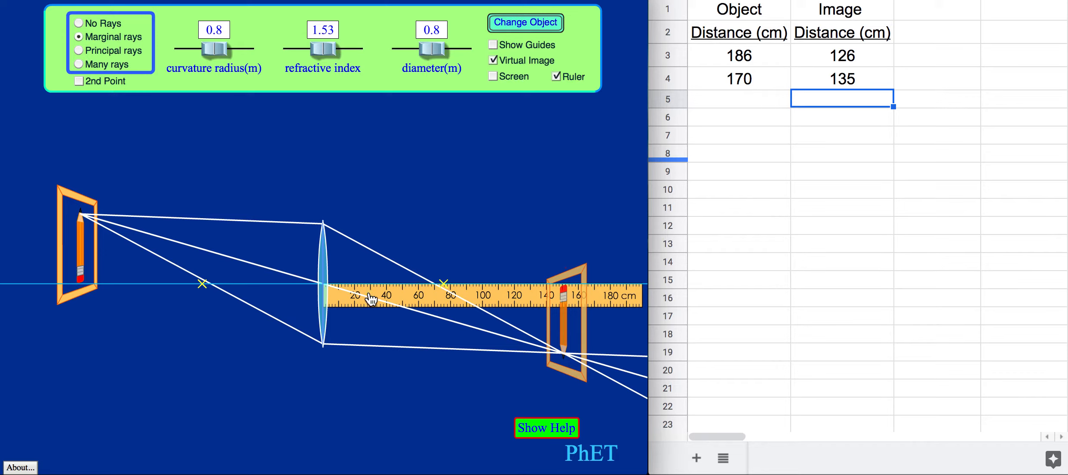
left_click_drag(371, 299, 130, 297)
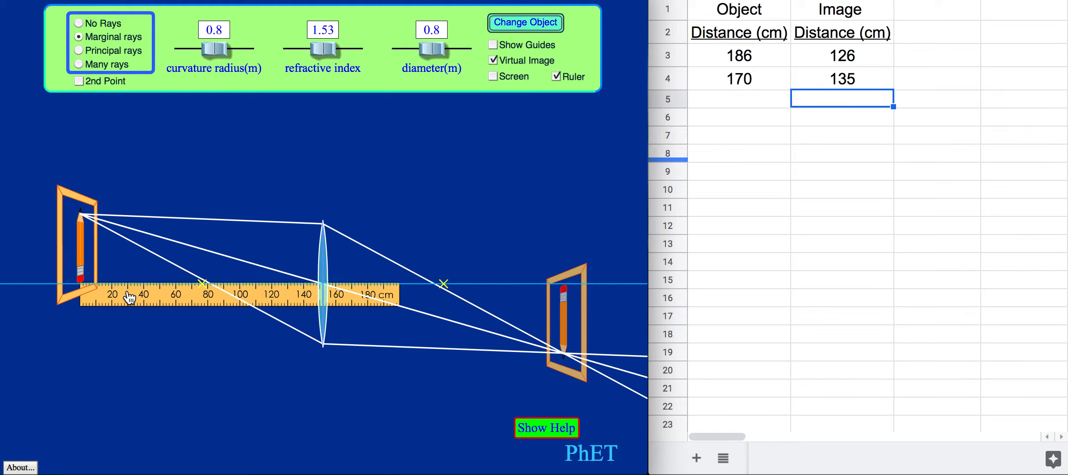
left_click_drag(129, 297, 129, 298)
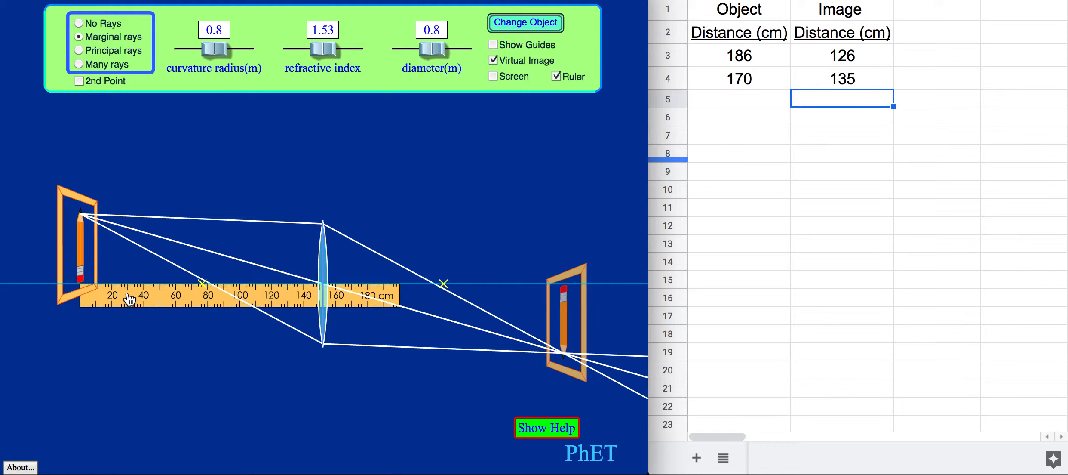
left_click(721, 104)
type("152")
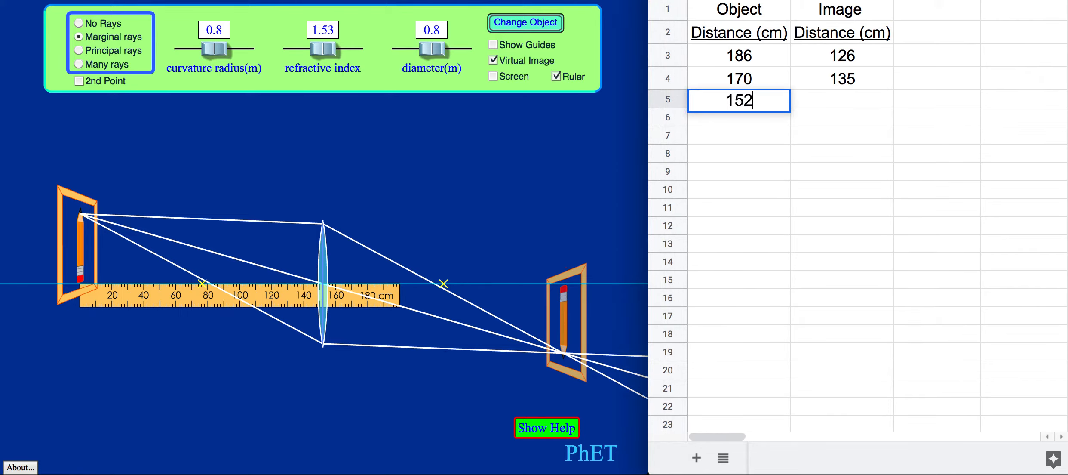
key("Return")
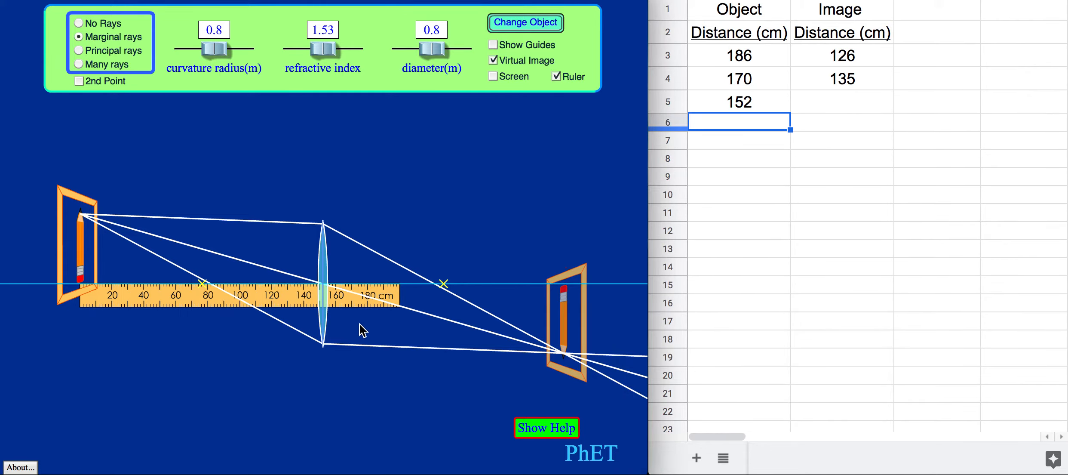
Step: Measure from the lens to the pencil's image with the ruler and record 150 as the third image distance
left_click_drag(219, 301, 459, 300)
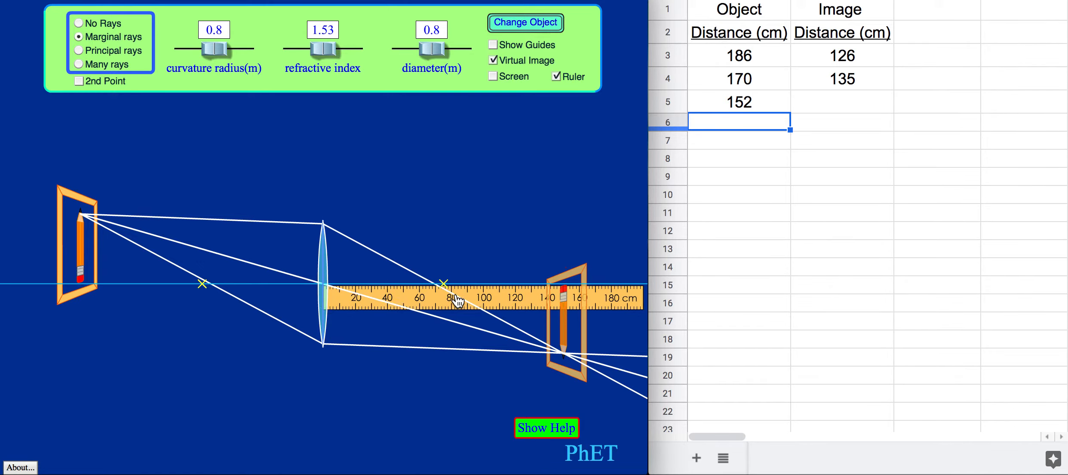
left_click_drag(458, 302, 459, 298)
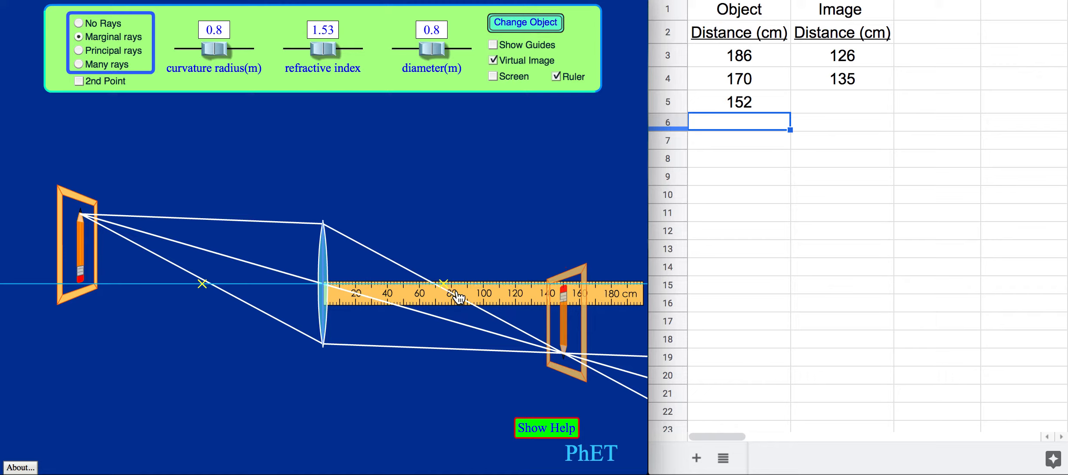
left_click(839, 102)
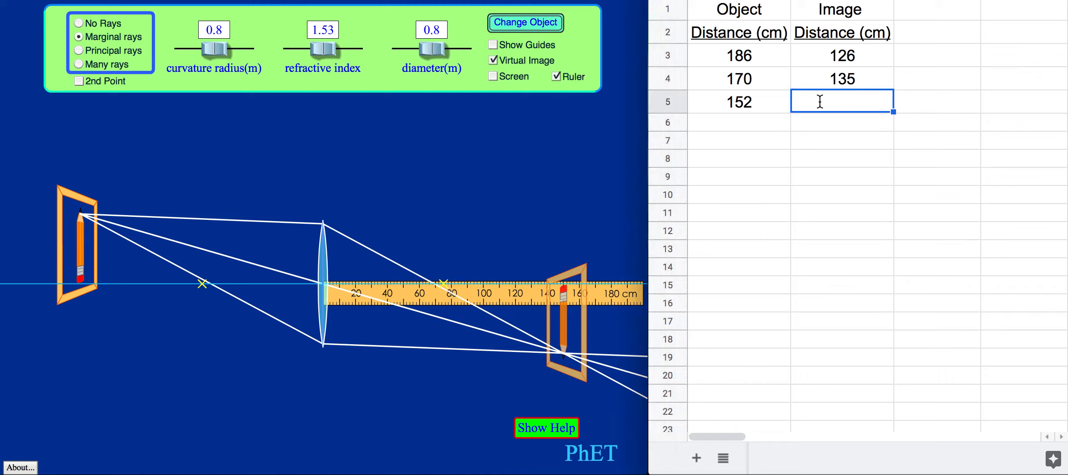
type("150")
key("Return")
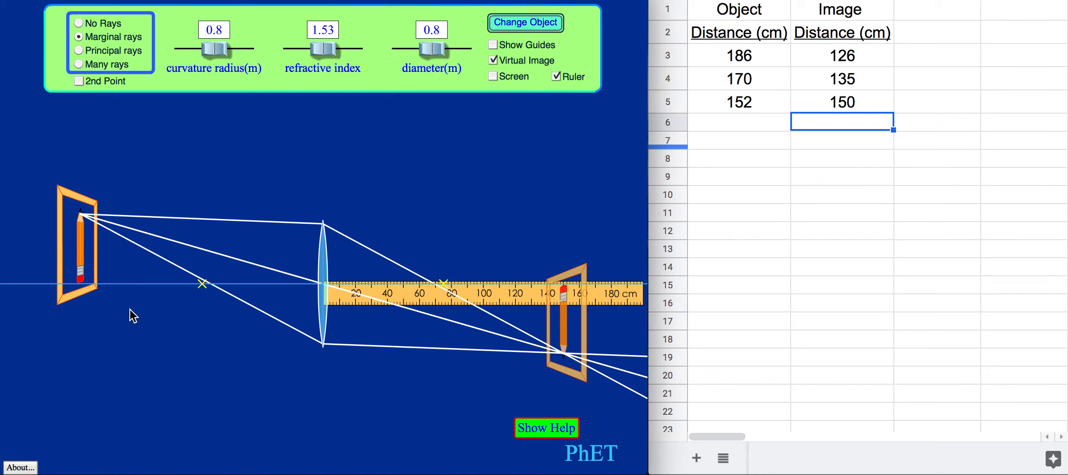
Step: Move the pencil closer to the lens, measure its distance with the ruler, and record 136 as the fourth object distance
left_click_drag(77, 303, 101, 303)
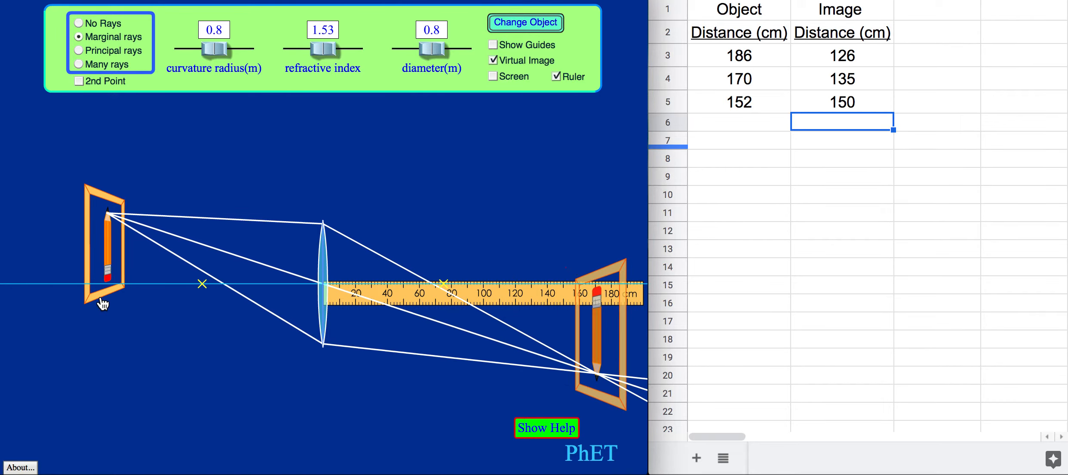
left_click_drag(444, 301, 228, 302)
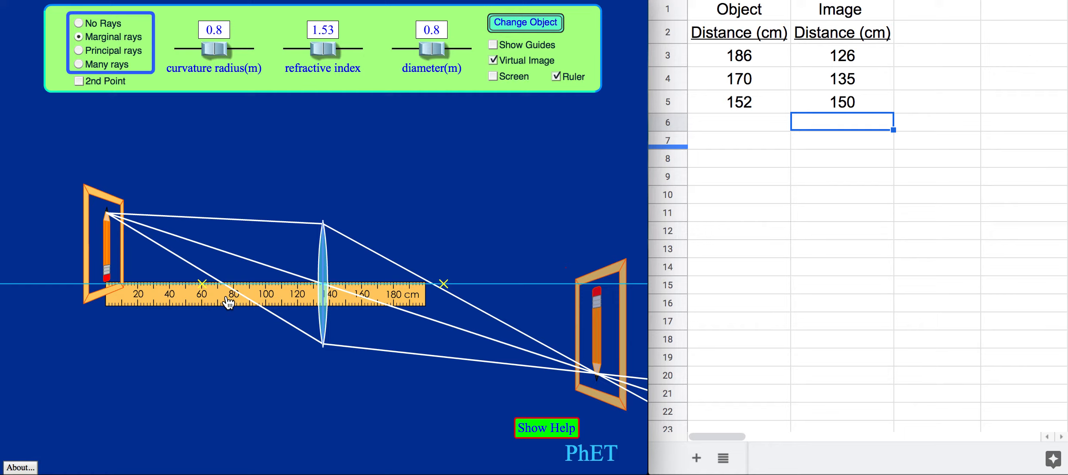
left_click(738, 123)
type("136")
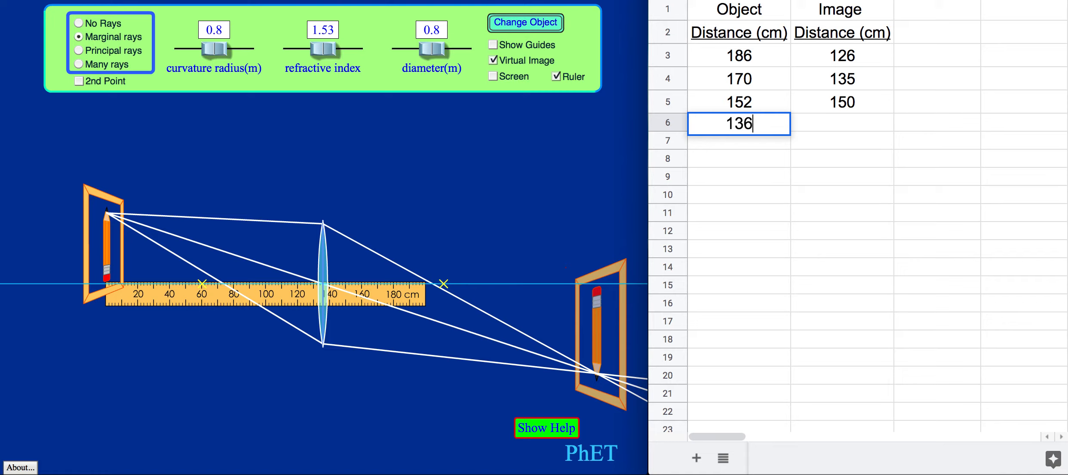
key("Return")
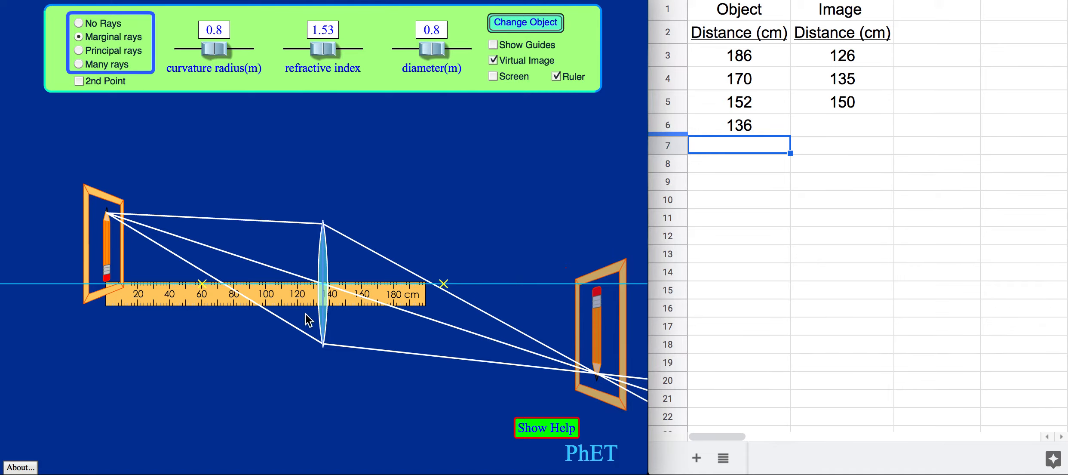
Step: Measure from the lens to the pencil's image with the ruler and record 172 as the fourth image distance
left_click_drag(232, 302, 447, 306)
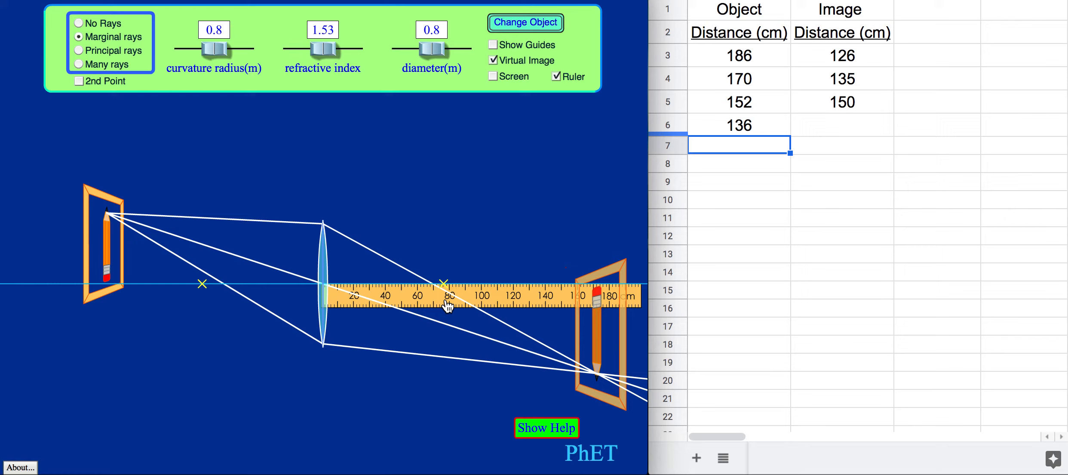
left_click_drag(447, 305, 448, 305)
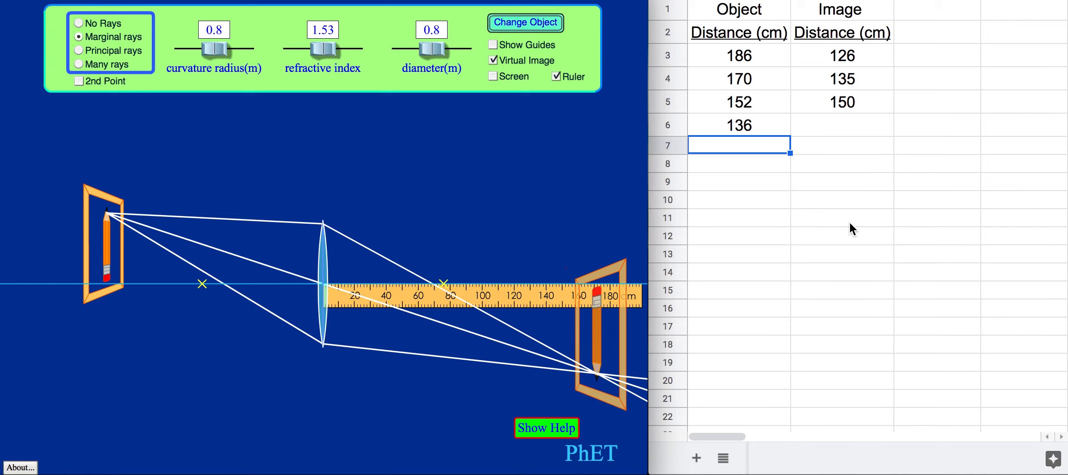
left_click(844, 128)
type("172")
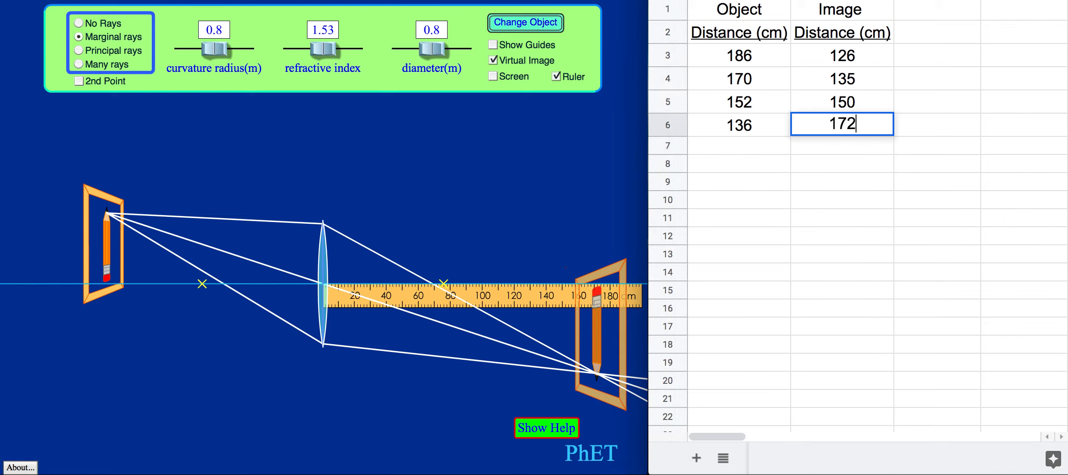
key("Return")
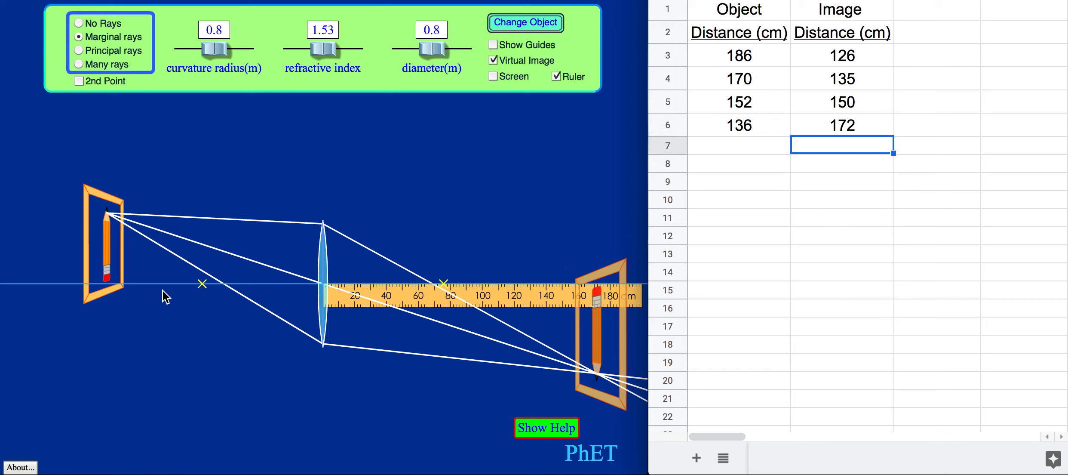
Step: Move the pencil closer to the lens, measure its distance with the ruler, and record 122 as the fifth object distance
left_click_drag(111, 300, 129, 299)
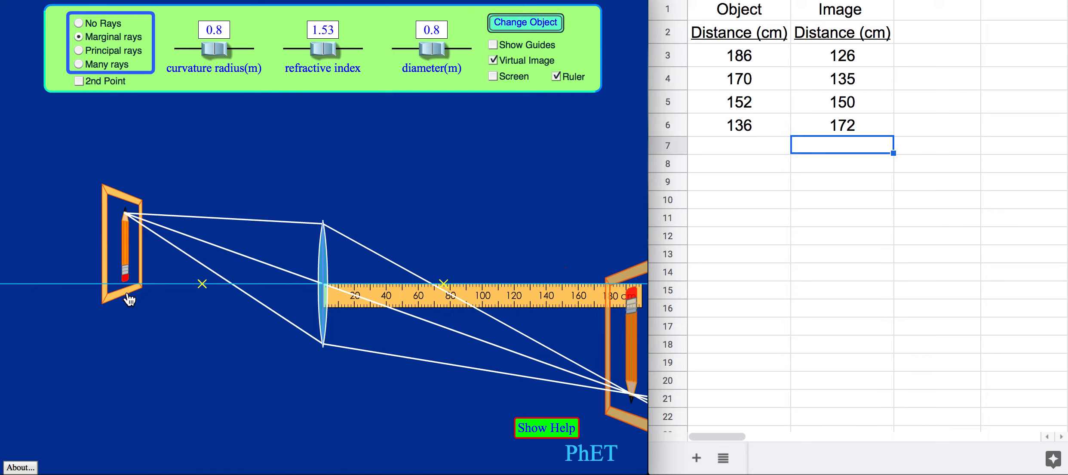
left_click_drag(129, 298, 130, 299)
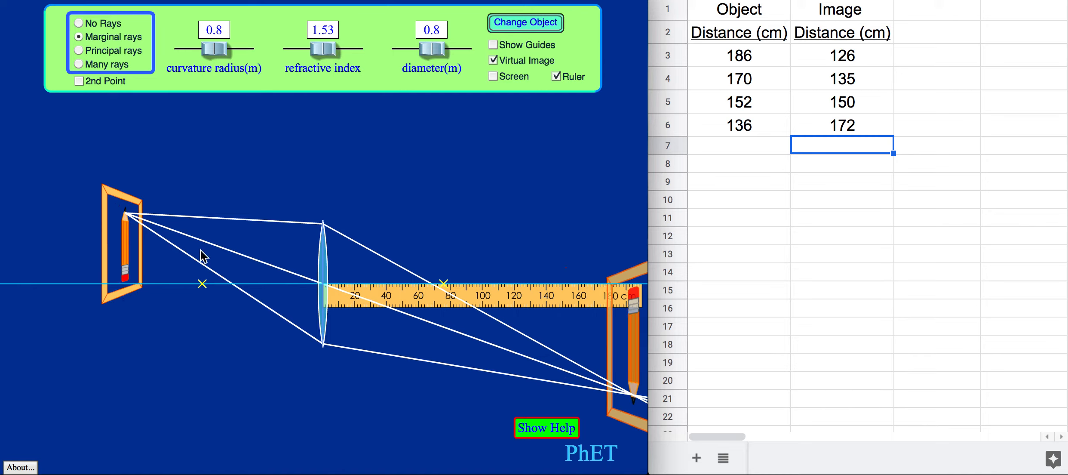
left_click_drag(132, 295, 137, 295)
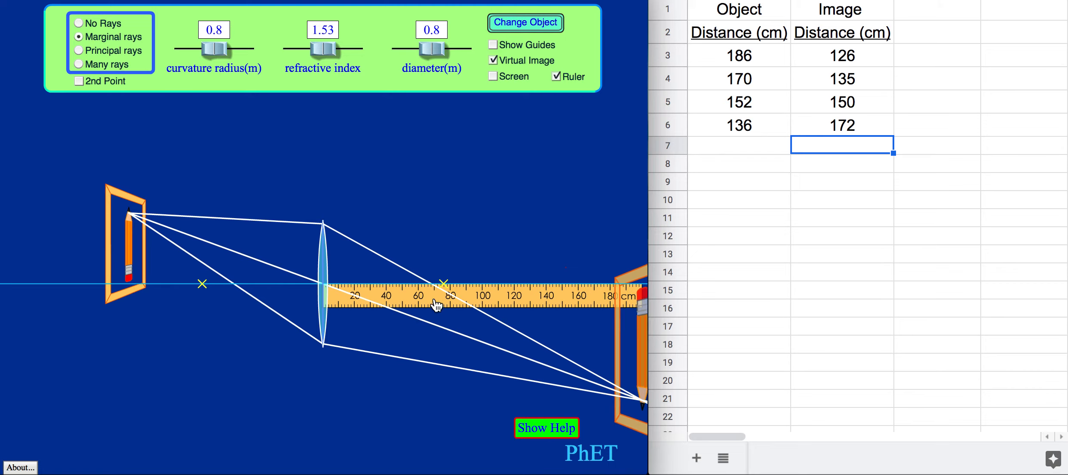
left_click_drag(437, 303, 243, 306)
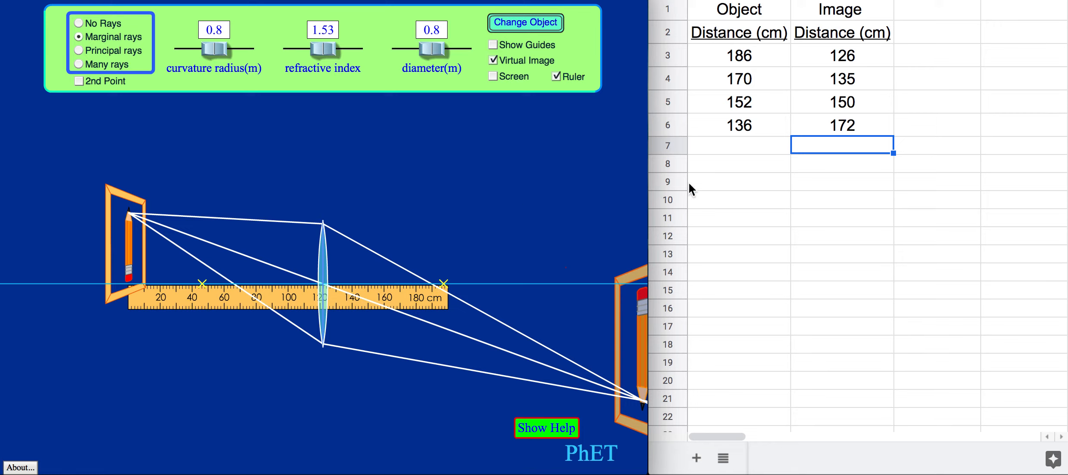
left_click(721, 145)
type("122")
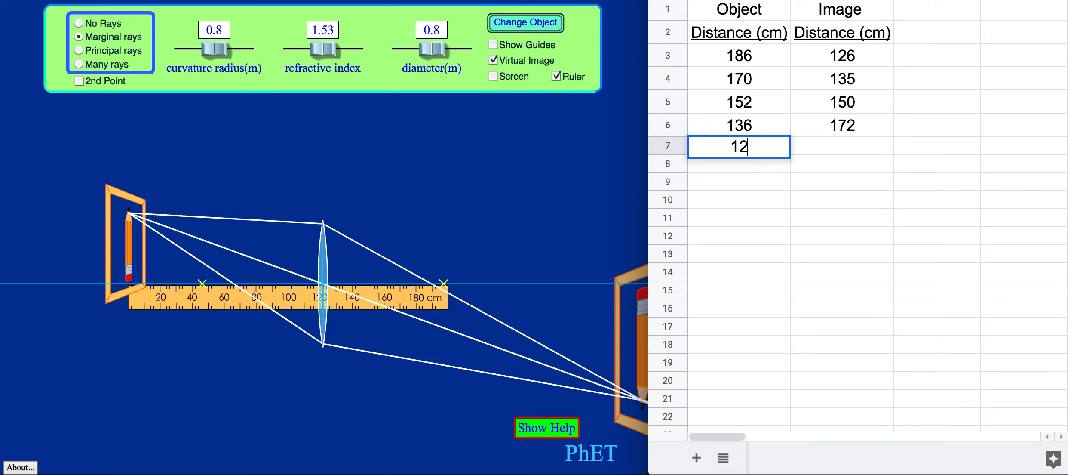
key("Tab")
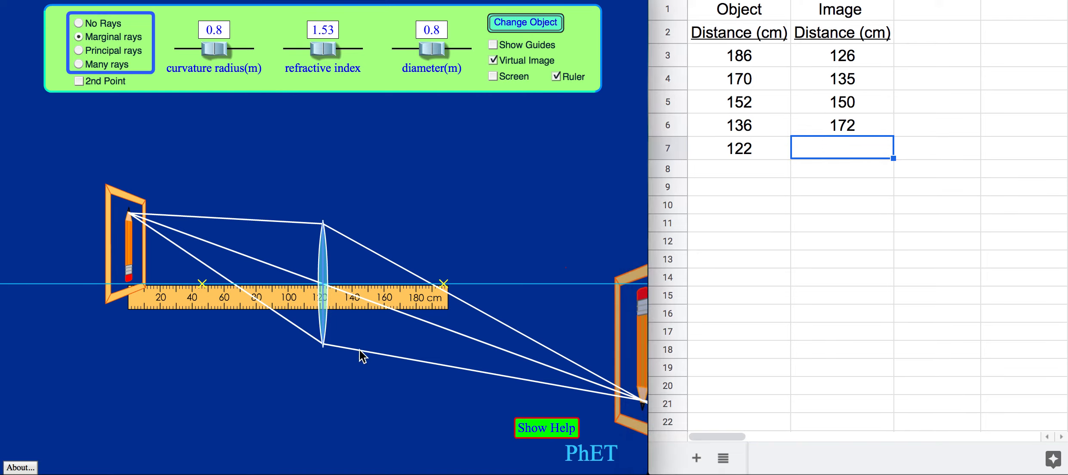
Step: Measure from the lens to the pencil's image with the ruler and record 200 as the fifth image distance
left_click_drag(224, 304, 420, 303)
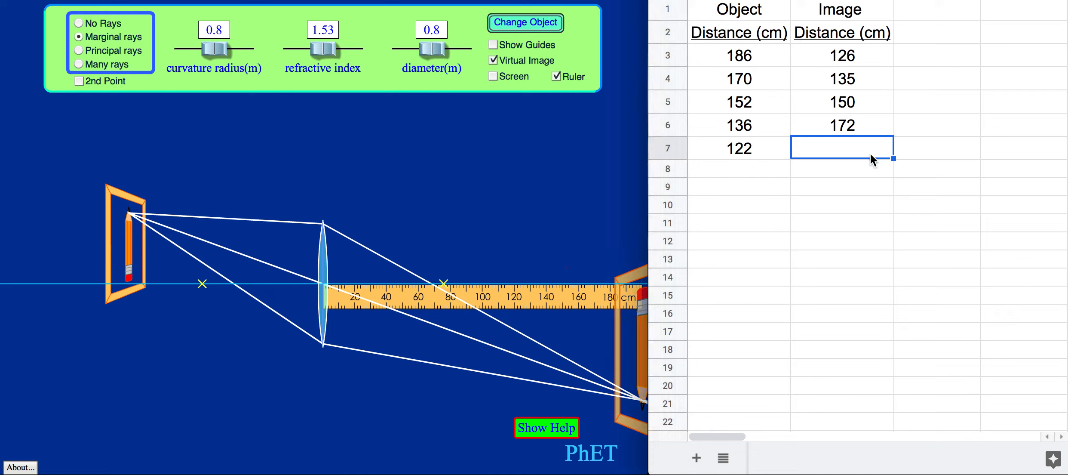
type("200")
key("Return")
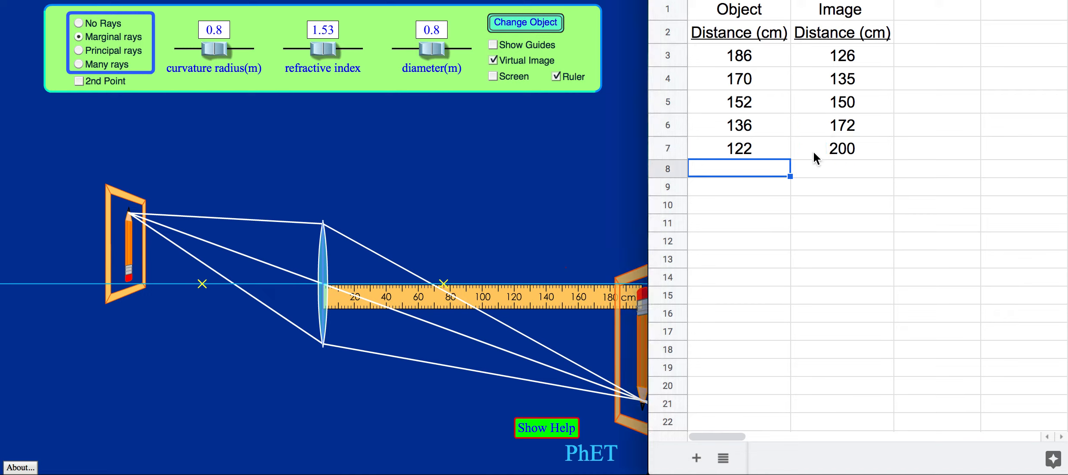
Step: Hide the ruler and move the pencil back away from the lens to the far edge of the scene
left_click(557, 76)
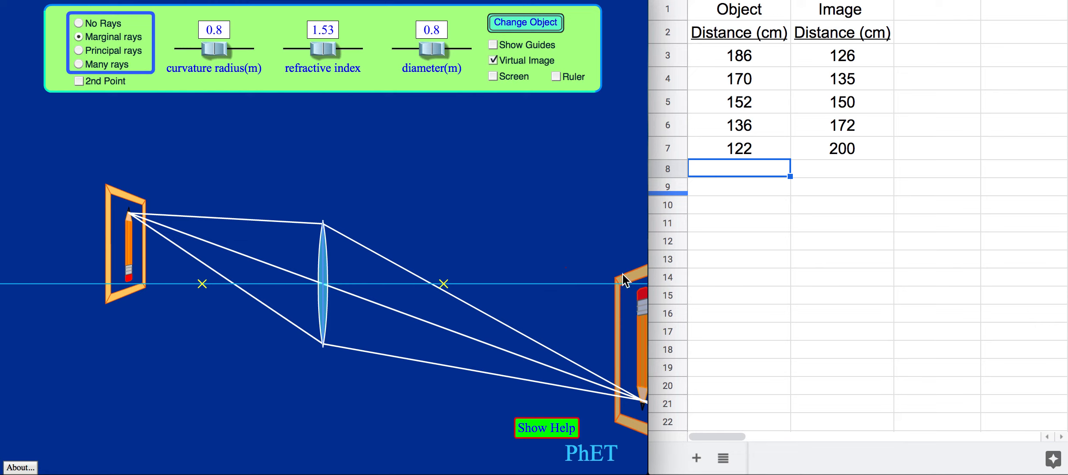
left_click_drag(133, 258, 33, 264)
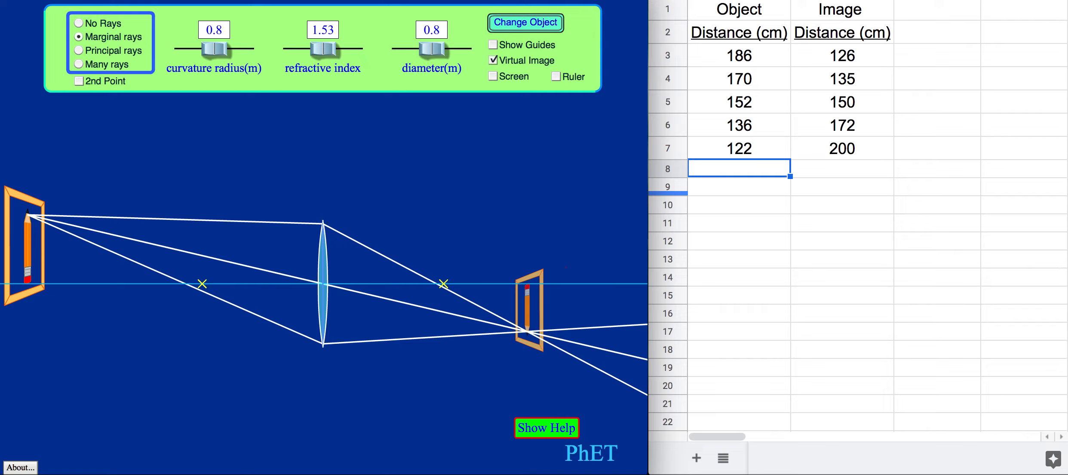